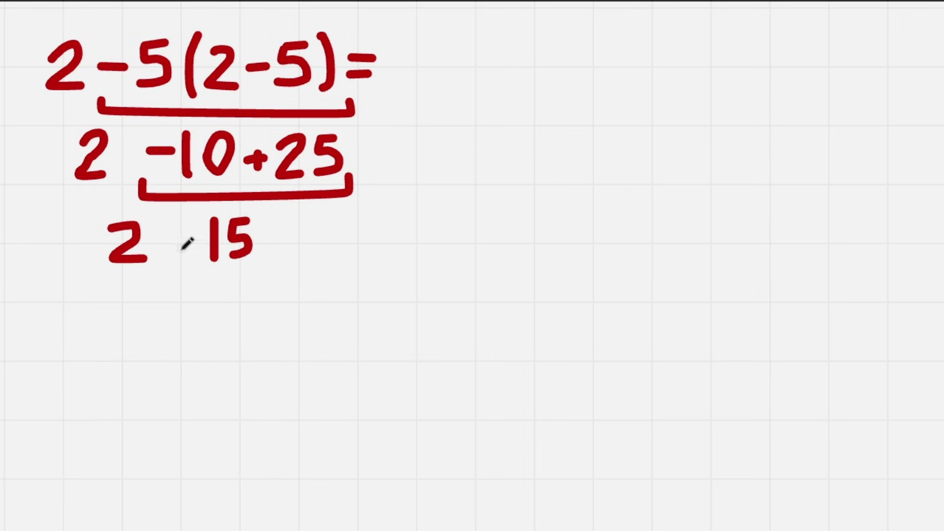
Draw the plus sign so the new line reads 2 + 15.
mouse_move(177, 221)
mouse_down()
mouse_move(177, 256)
mouse_move(190, 236)
mouse_up()
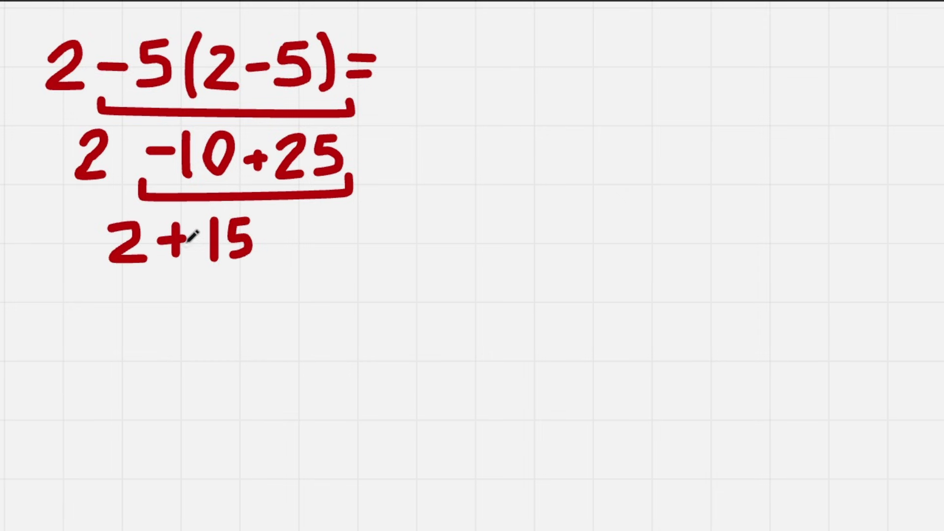